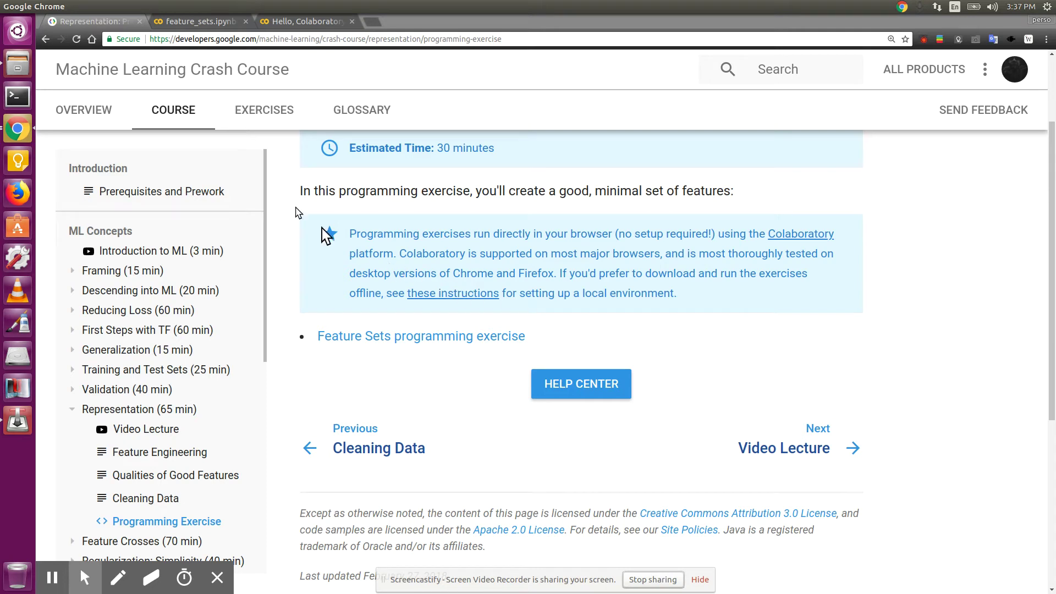
Underline the Machine Learning Crash Course title in red, then go to Hello, Colaboratory.
key(alt+p)
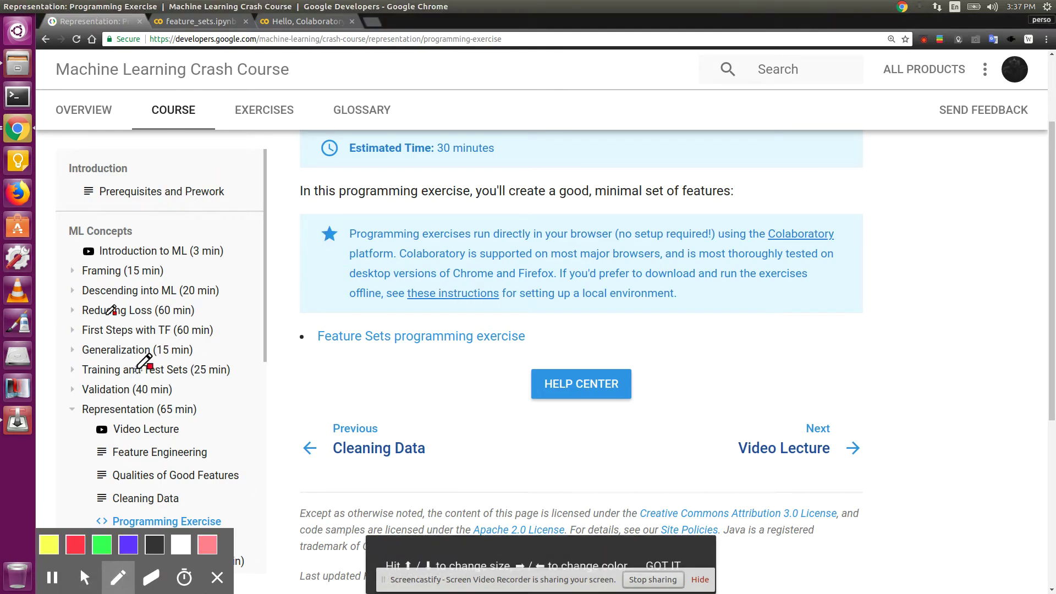
mouse_move(58, 84)
mouse_down()
mouse_move(165, 93)
mouse_move(283, 81)
mouse_up()
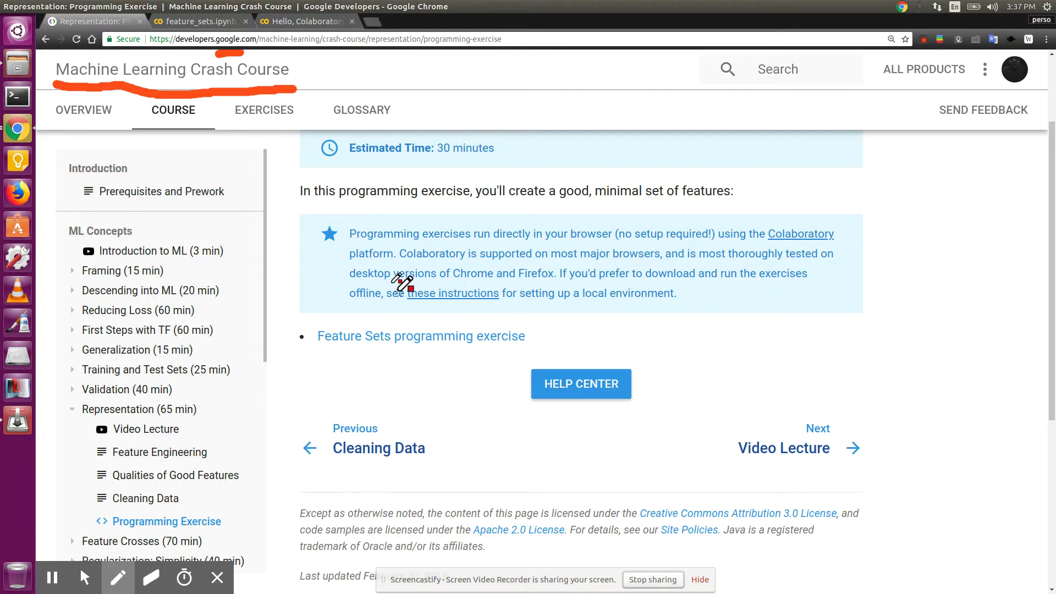
click(316, 21)
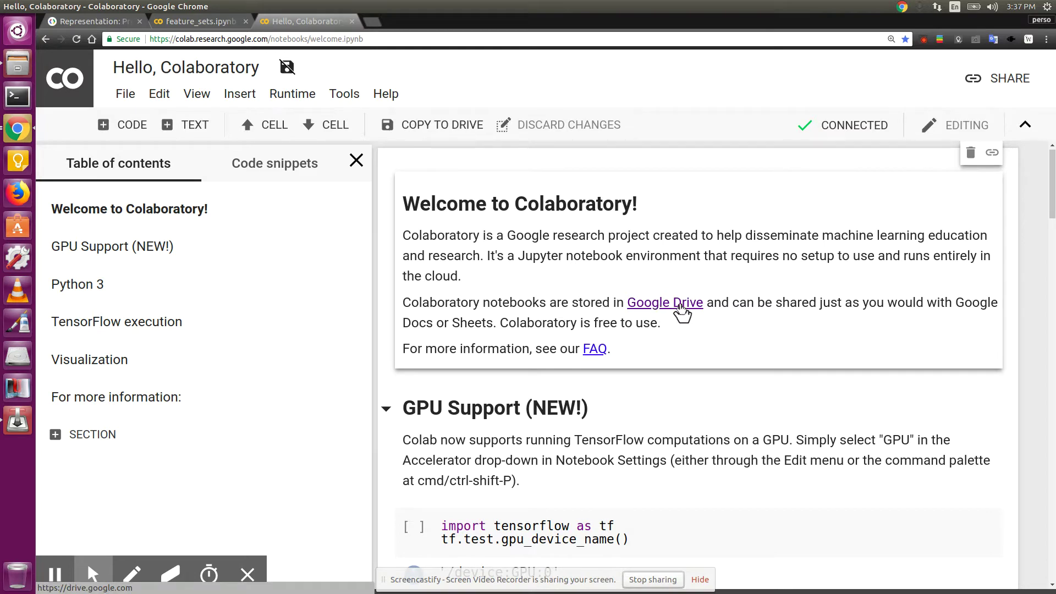
Show the feature_sets.ipynb notebook with the median_income and latitude training cell.
click(195, 22)
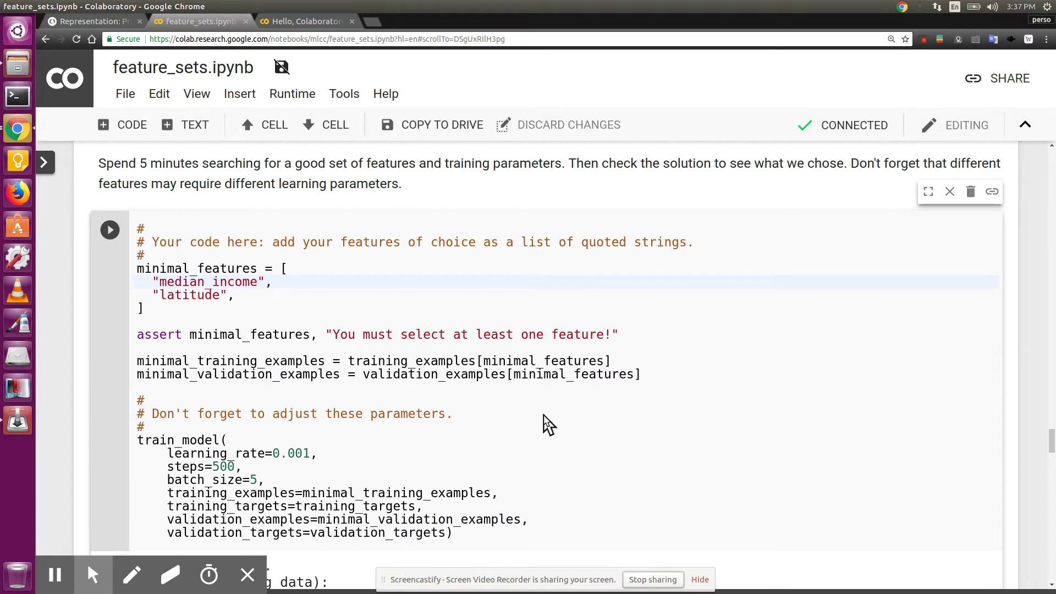
scroll(548, 425, down, 1)
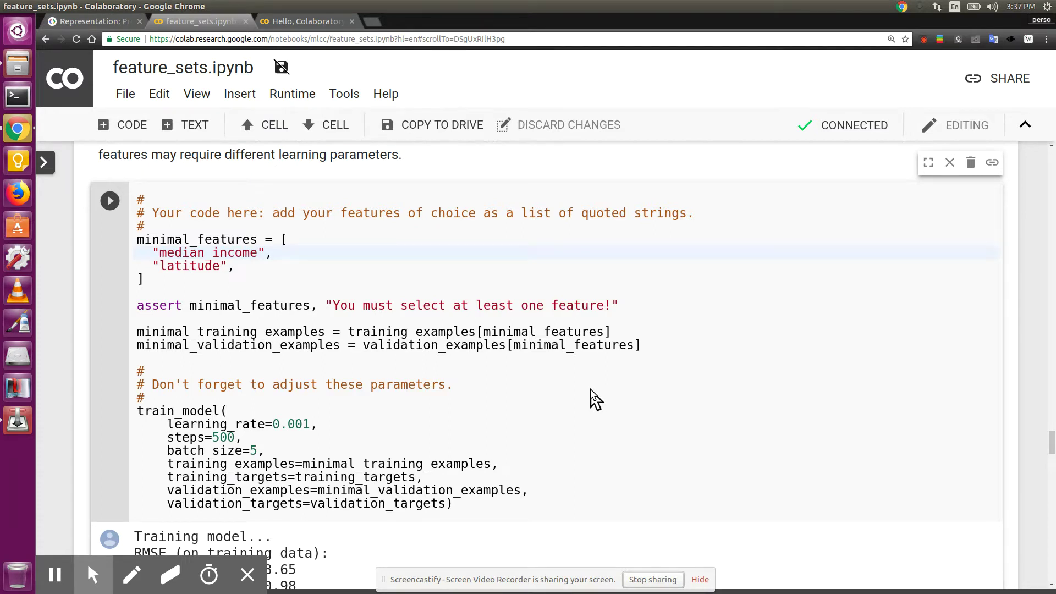
scroll(596, 399, down, 1)
scroll(589, 388, down, 3)
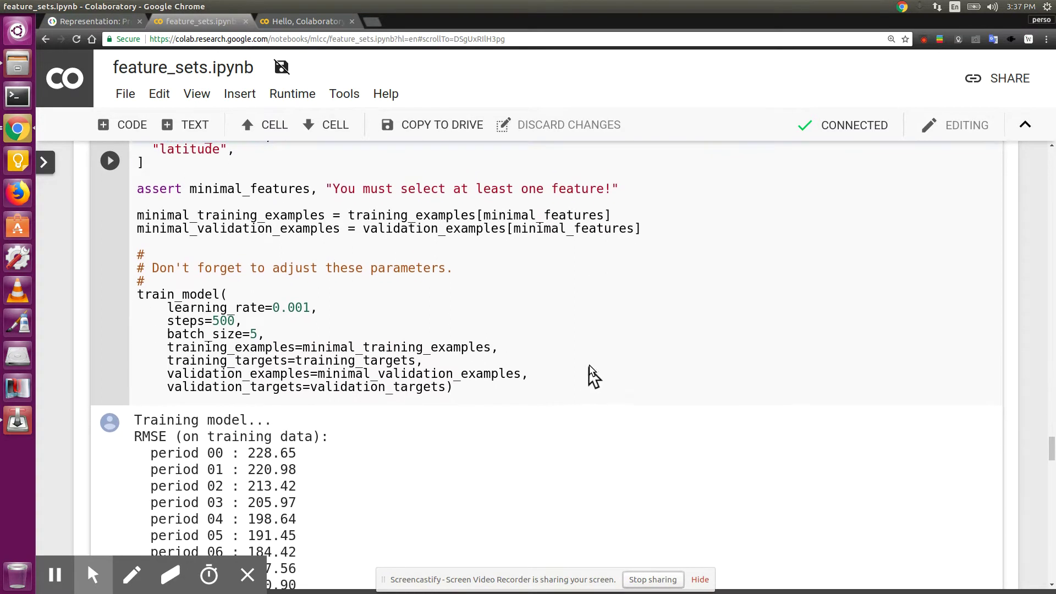
Circle the 0.001 learning rate in red with the Screencastify pen.
click(133, 574)
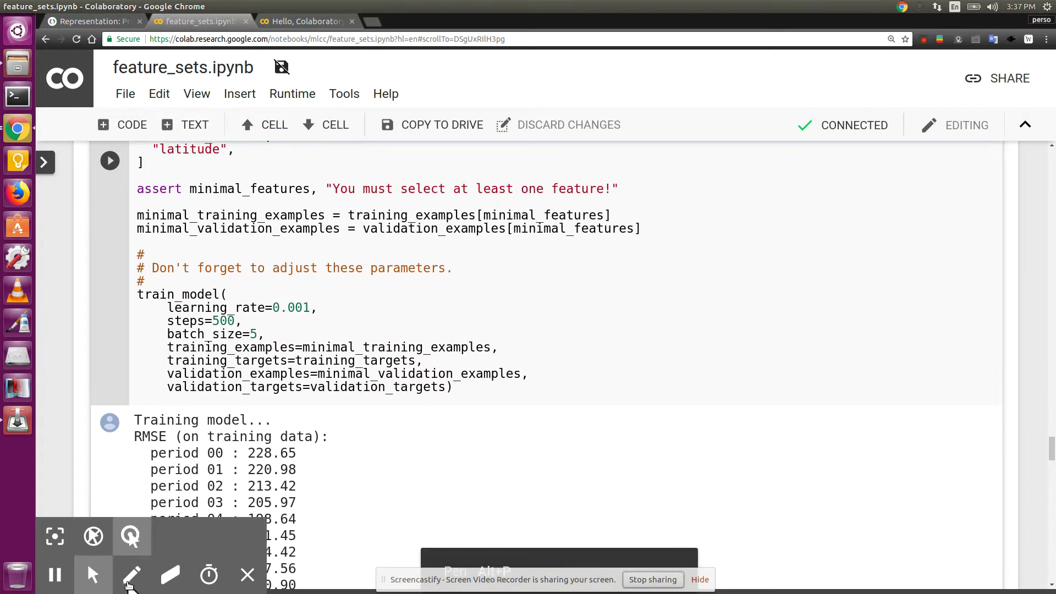
drag(274, 324, 326, 325)
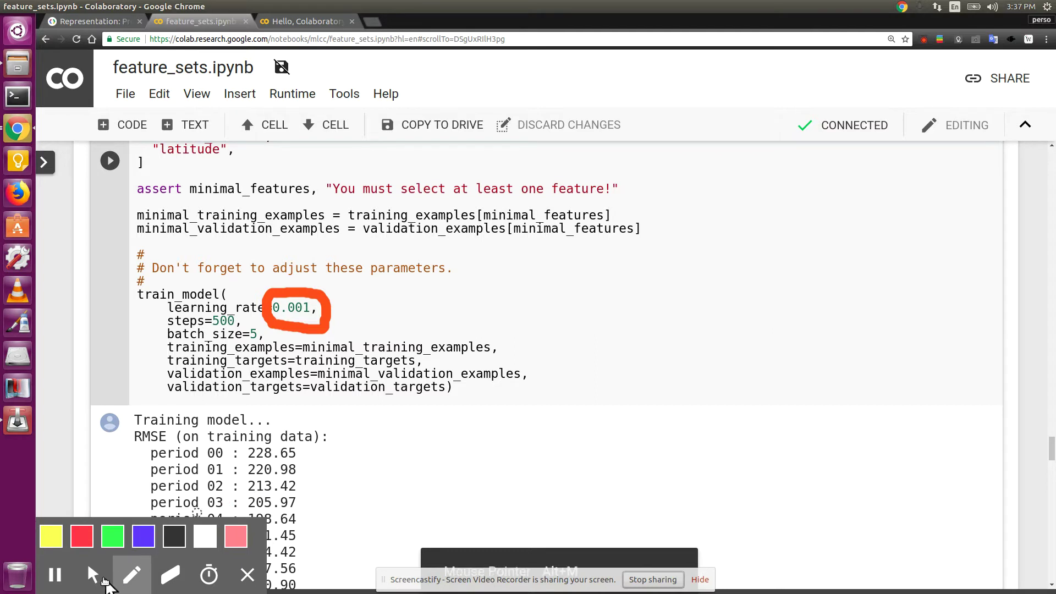
click(94, 574)
scroll(427, 489, down, 6)
scroll(435, 436, down, 3)
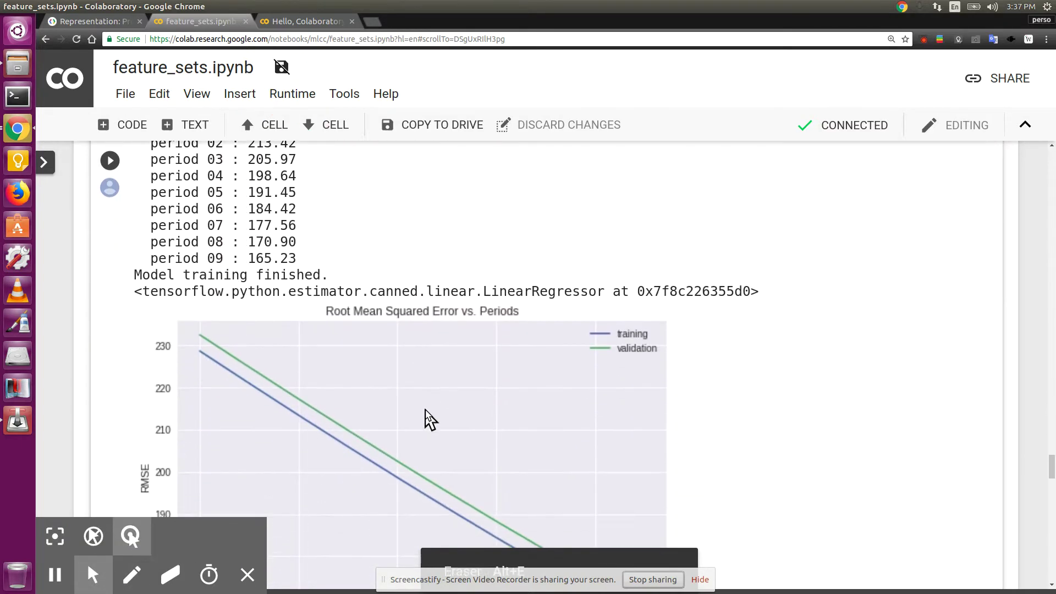
scroll(429, 429, down, 3)
scroll(429, 428, down, 3)
scroll(421, 429, down, 2)
scroll(419, 429, down, 1)
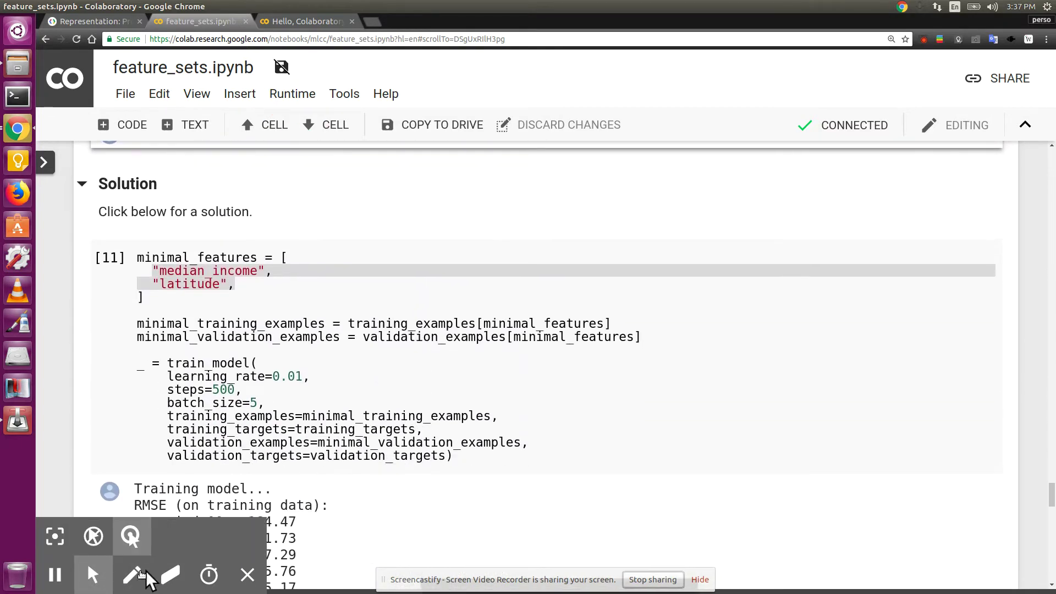
Circle the learning_rate value in red.
click(132, 574)
mouse_move(281, 381)
mouse_down()
mouse_move(326, 380)
mouse_move(314, 343)
mouse_move(265, 371)
mouse_move(293, 397)
mouse_up()
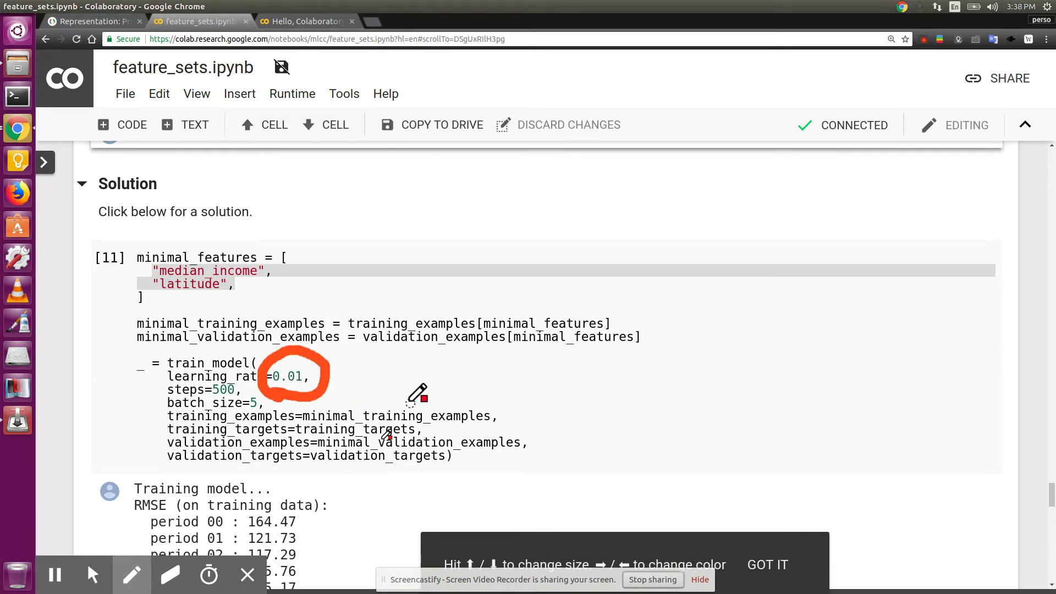
click(92, 574)
scroll(387, 470, down, 2)
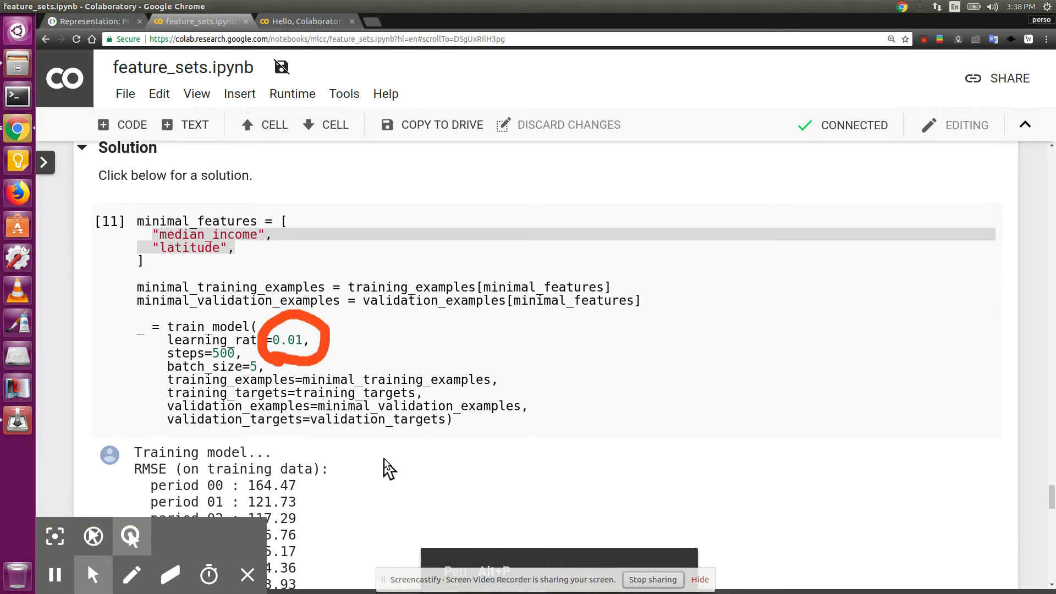
scroll(435, 395, down, 2)
scroll(435, 396, up, 4)
scroll(436, 398, up, 4)
scroll(436, 397, up, 4)
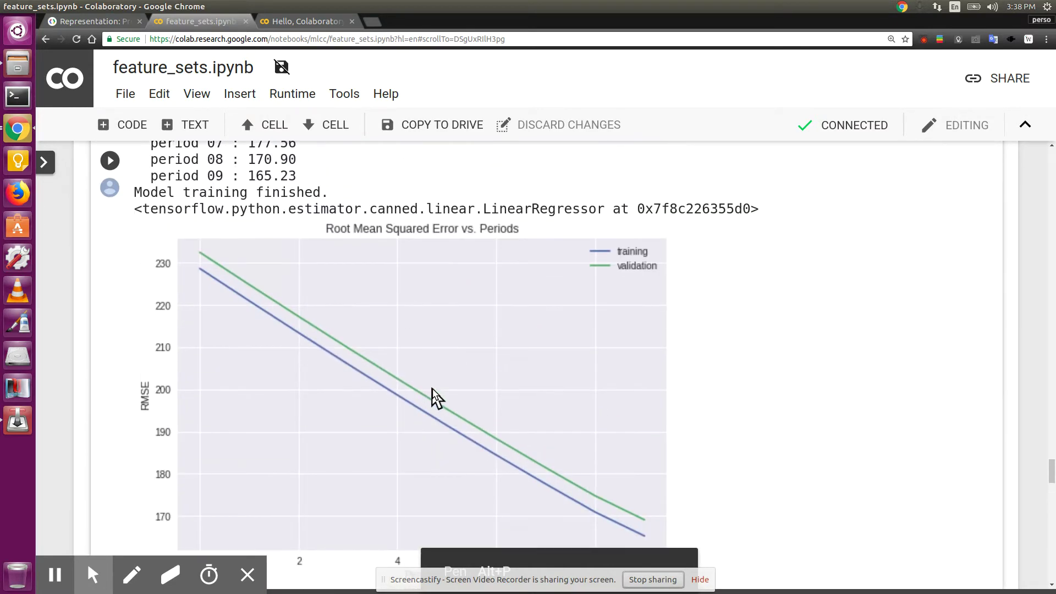
scroll(436, 392, up, 3)
scroll(414, 307, up, 3)
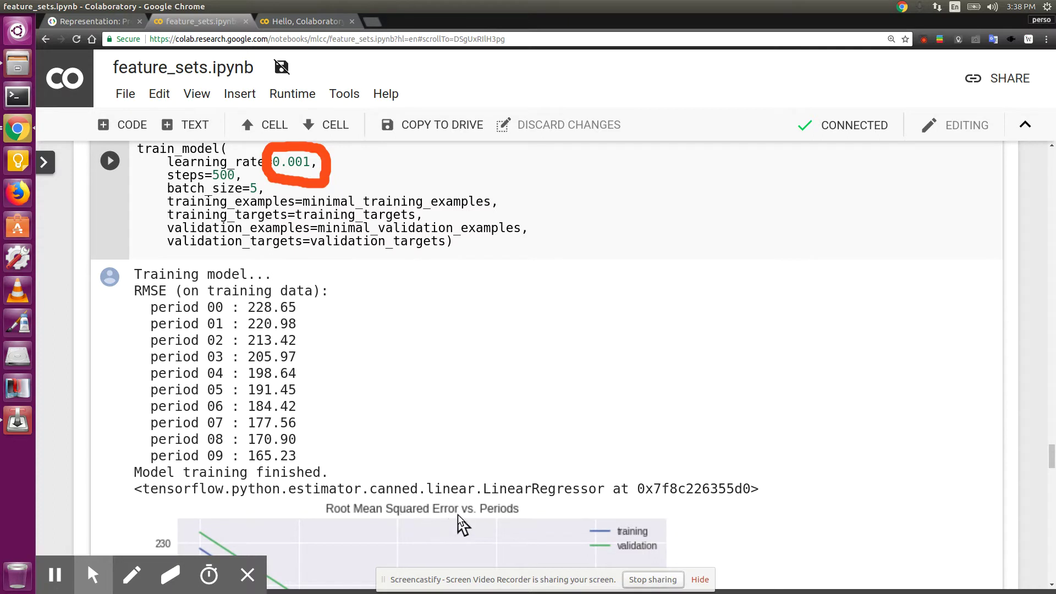
Underline 'Root Mean Squared Error vs. Periods' and mark period 09's 165.23 RMSE in red.
click(132, 574)
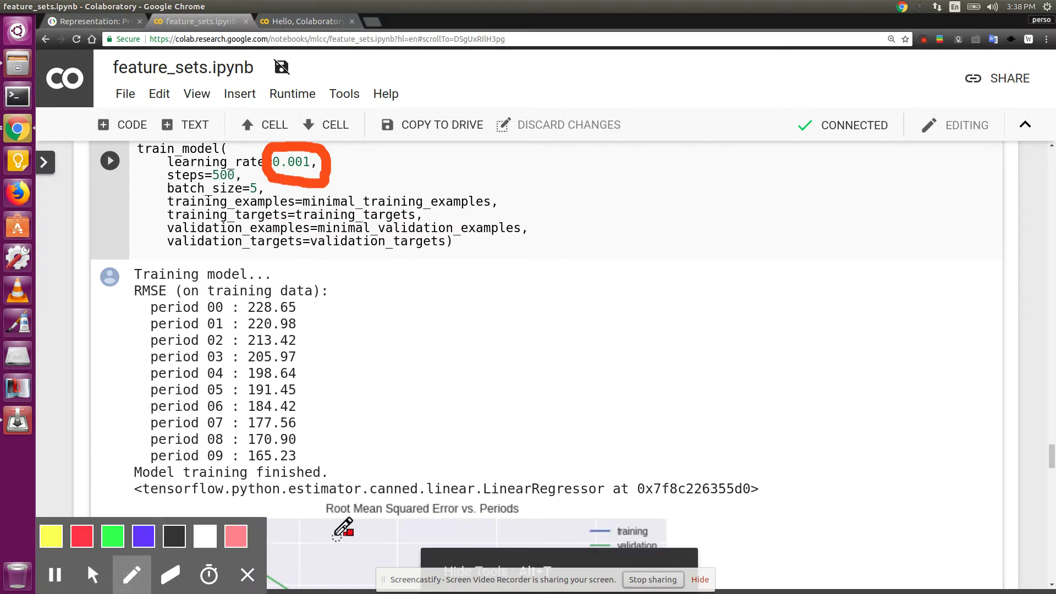
drag(328, 521, 477, 524)
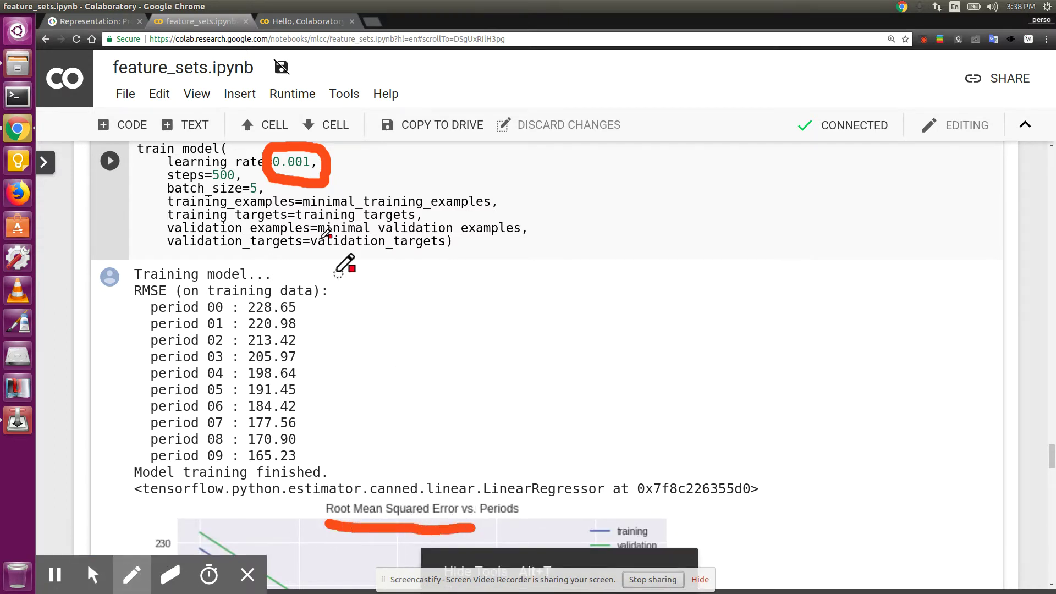
mouse_move(272, 455)
mouse_down()
mouse_move(248, 466)
mouse_move(297, 474)
mouse_move(315, 432)
mouse_move(222, 438)
mouse_move(272, 474)
mouse_move(396, 449)
mouse_move(487, 450)
mouse_up()
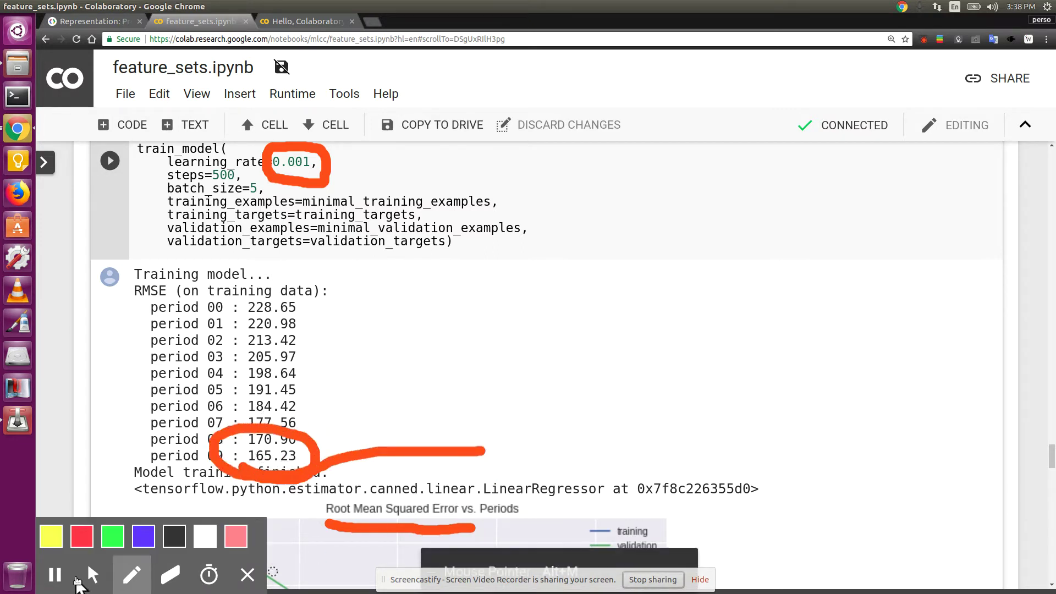
Draw a red loop from the 0.01 learning rate to its 112.24 RMSE, then show the Crash Course page.
click(91, 575)
scroll(524, 450, down, 3)
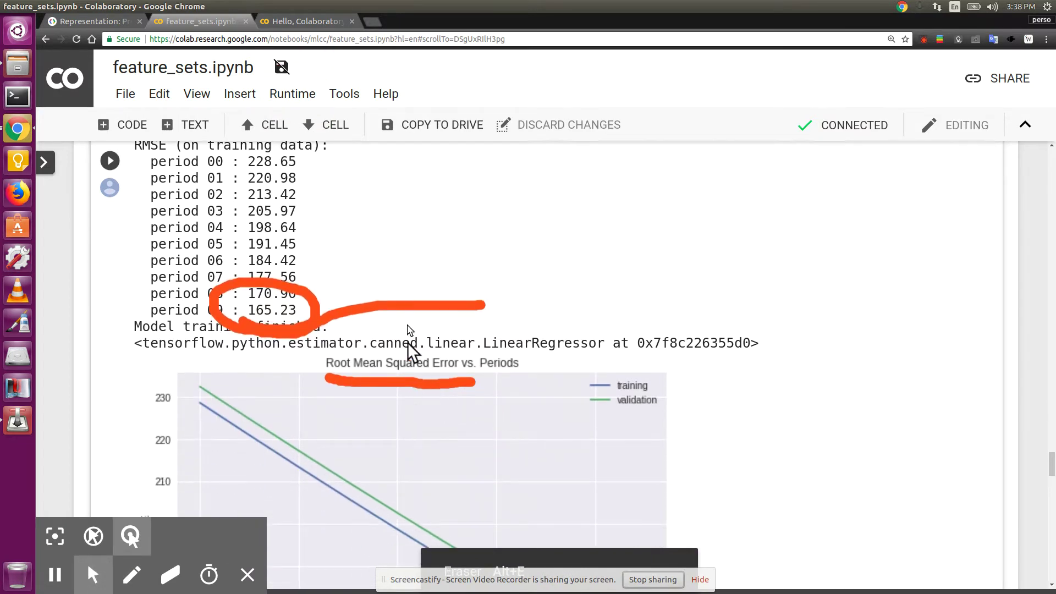
scroll(469, 328, up, 2)
scroll(438, 305, down, 2)
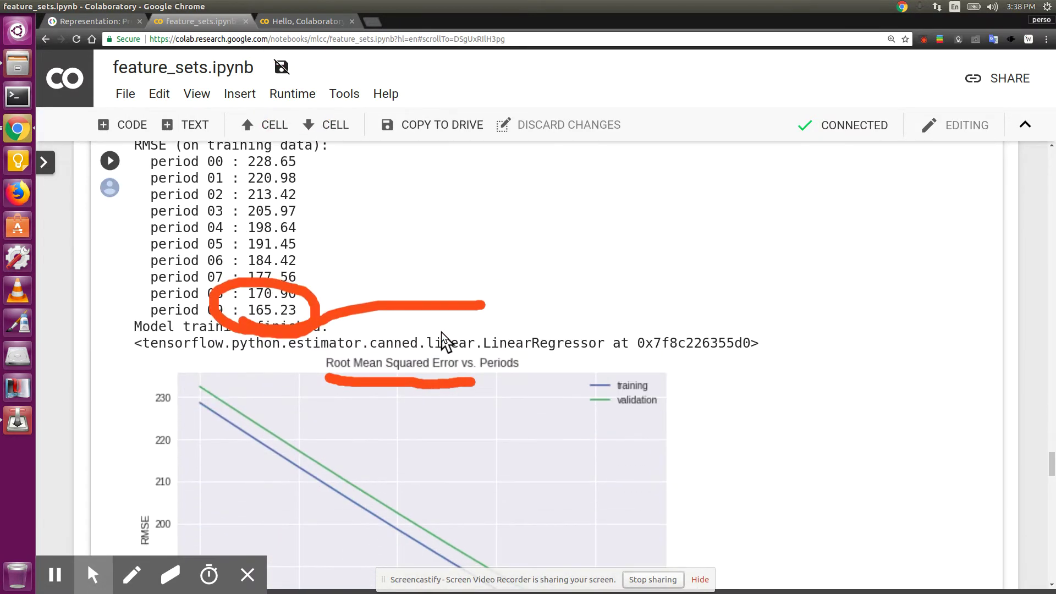
scroll(444, 334, up, 2)
scroll(485, 338, down, 3)
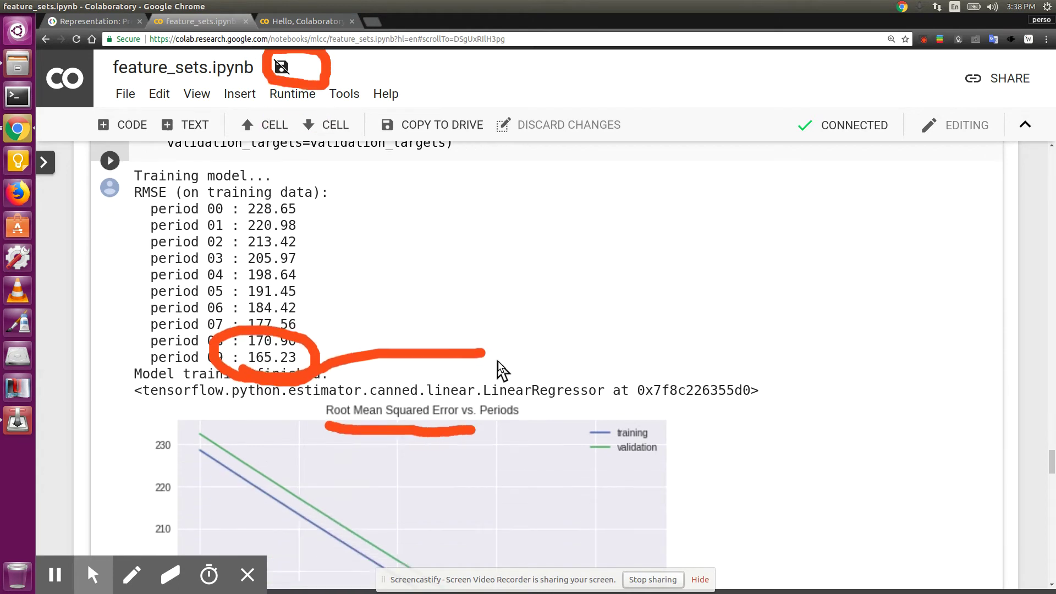
scroll(489, 374, down, 3)
scroll(488, 373, down, 3)
scroll(420, 436, down, 3)
scroll(421, 436, down, 1)
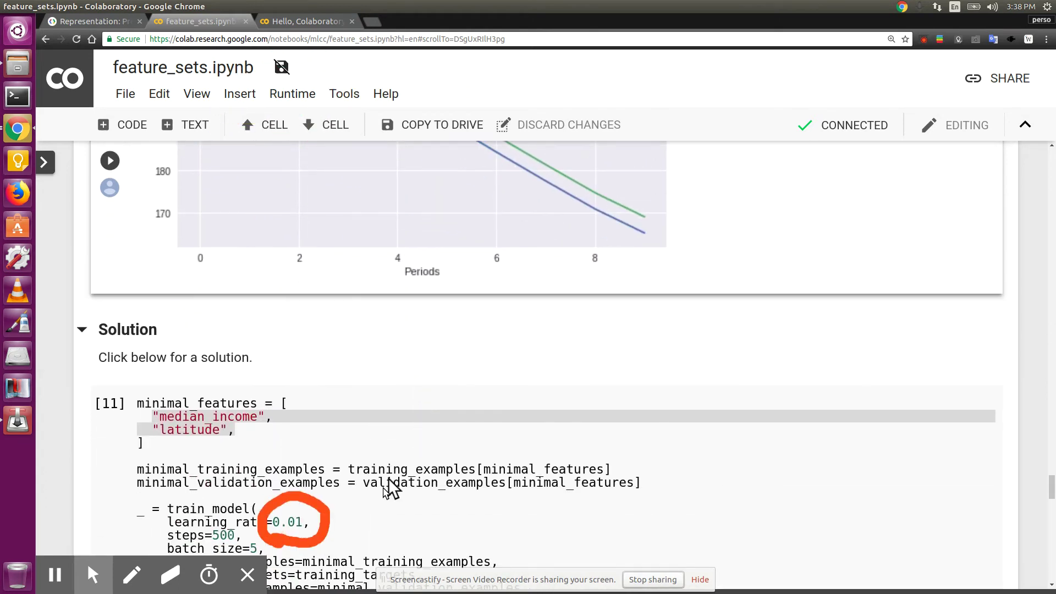
scroll(329, 518, down, 3)
scroll(403, 489, down, 4)
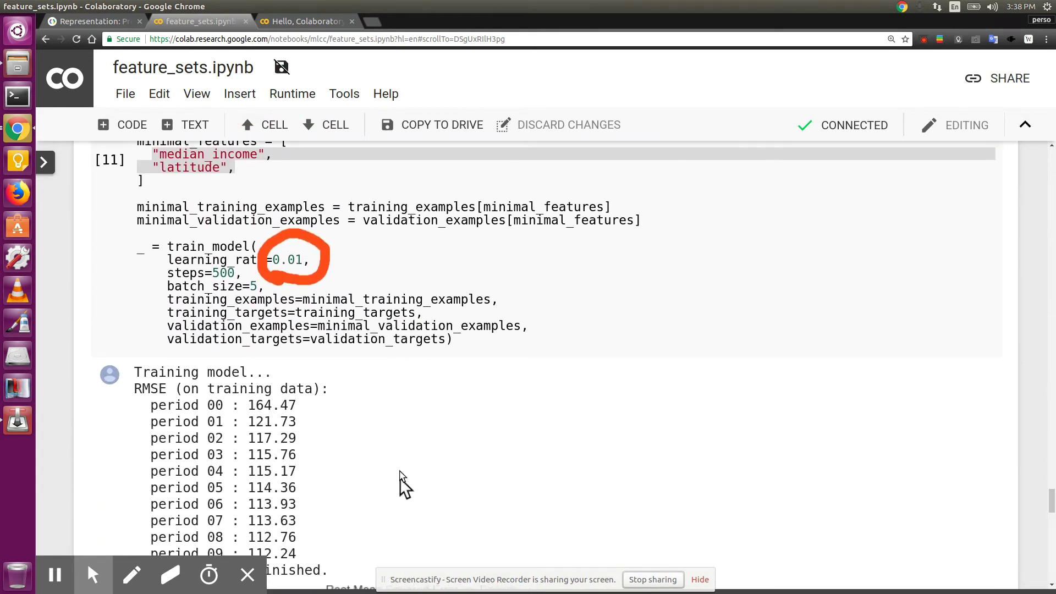
scroll(400, 478, down, 2)
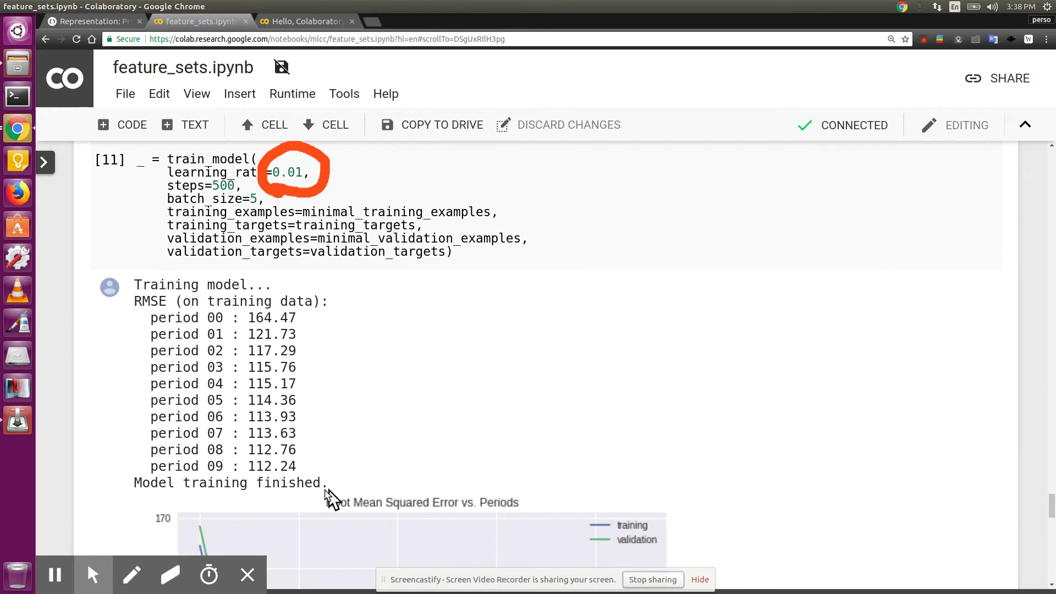
click(144, 575)
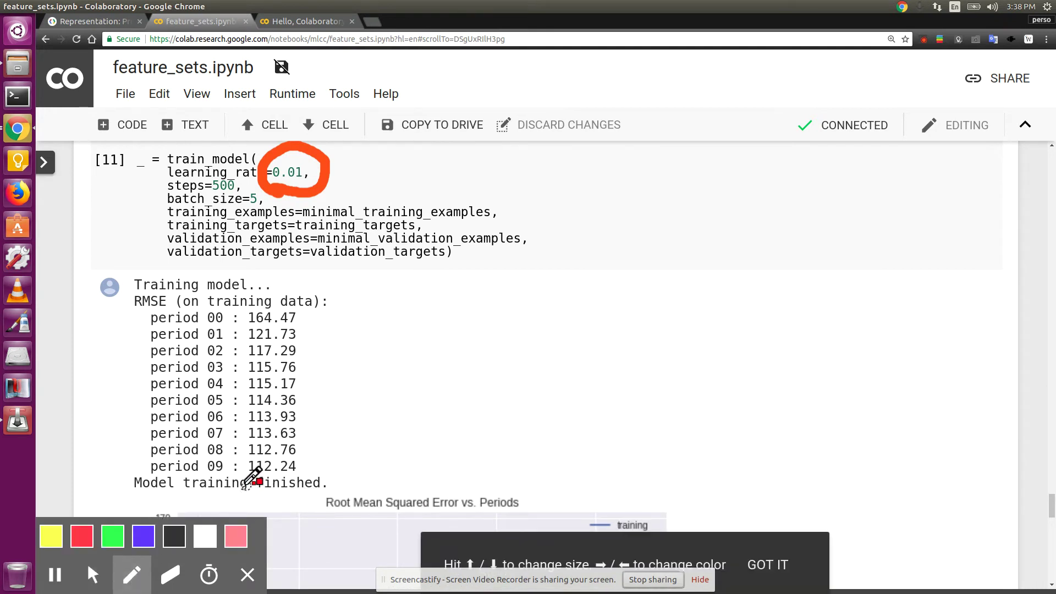
mouse_move(246, 483)
mouse_down()
mouse_move(310, 479)
mouse_move(355, 446)
mouse_move(248, 466)
mouse_move(330, 487)
mouse_move(365, 476)
mouse_move(528, 347)
mouse_move(387, 156)
mouse_move(330, 165)
mouse_up()
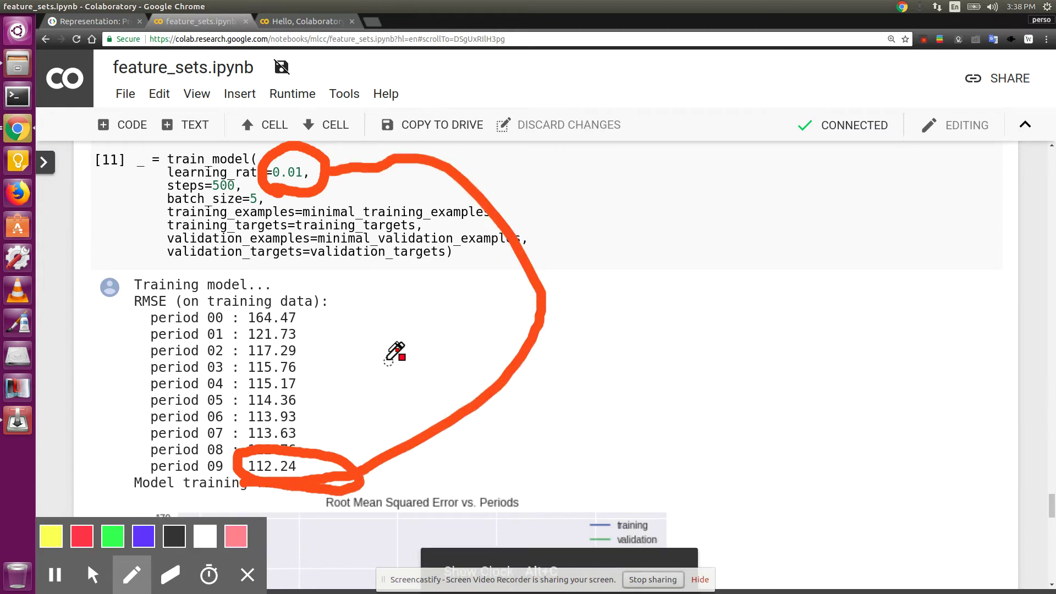
click(91, 20)
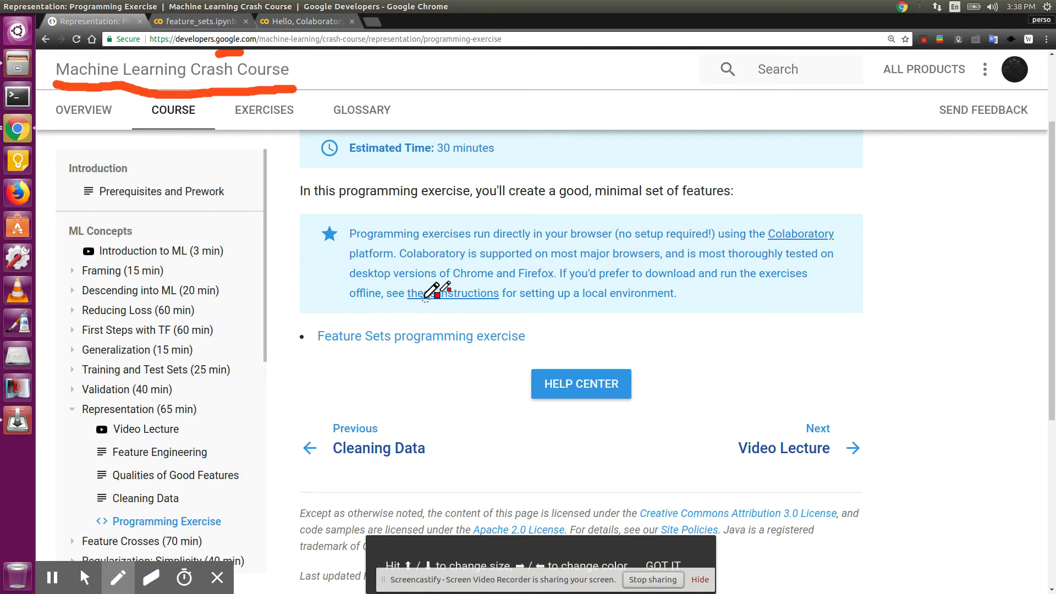
click(202, 20)
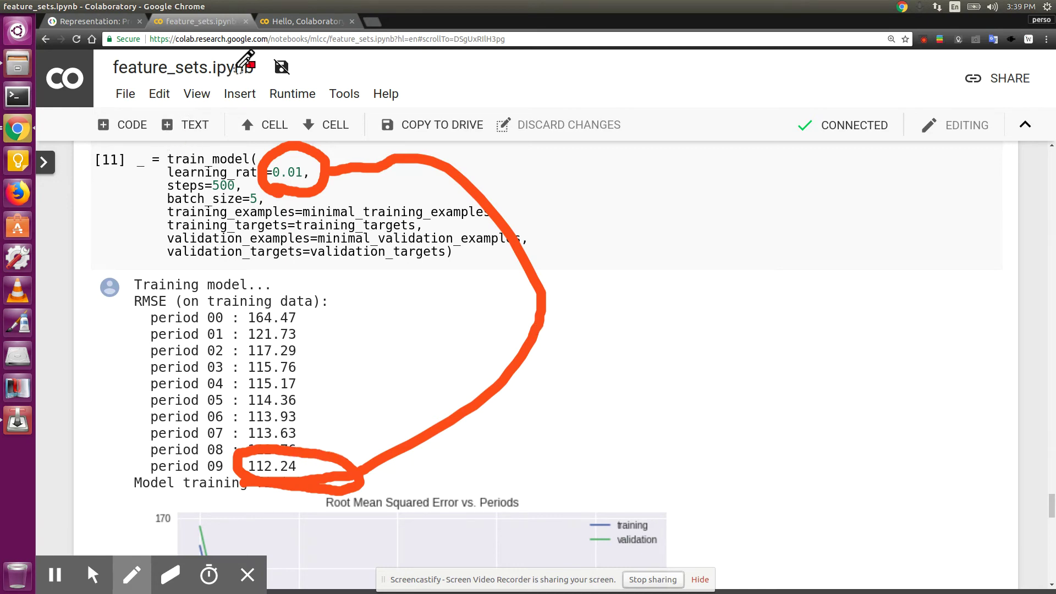
click(91, 21)
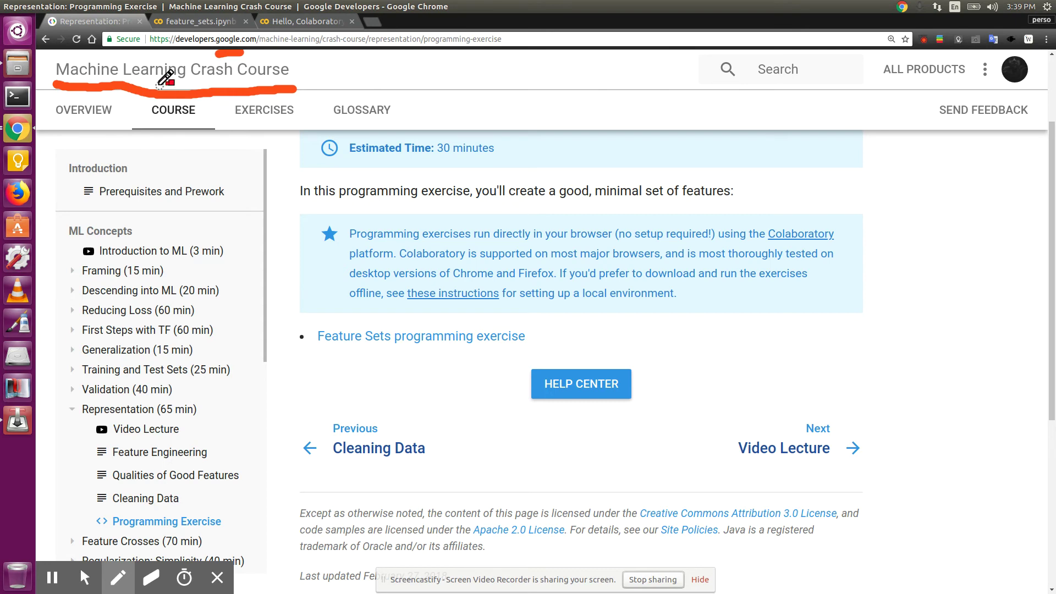
In Hello, Colaboratory, underline and checkmark 'Colaboratory!' in red, and underline 'free to use.'.
click(305, 20)
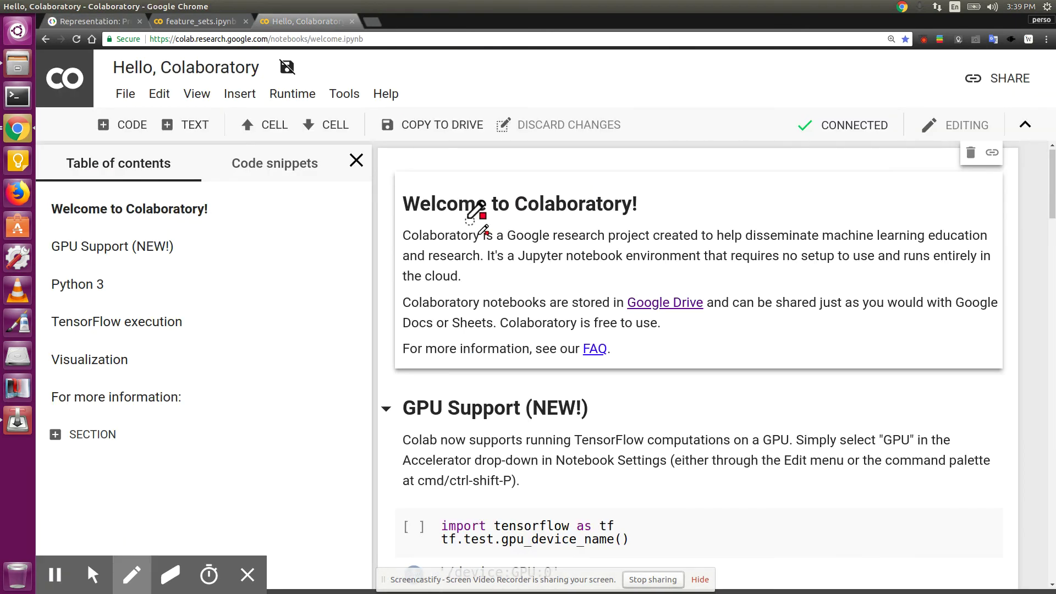
drag(516, 221, 642, 220)
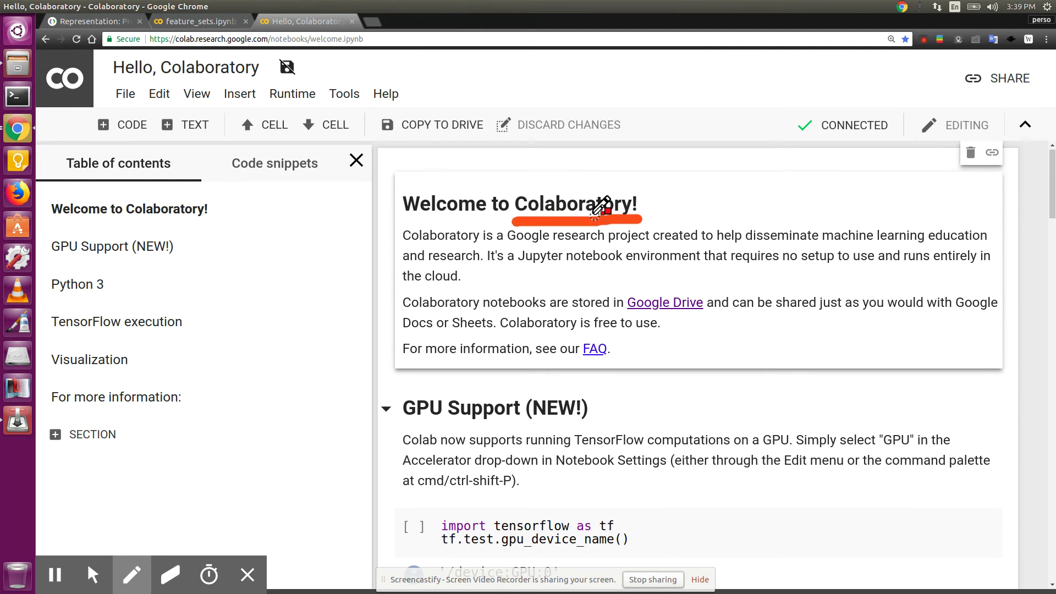
drag(588, 183, 611, 167)
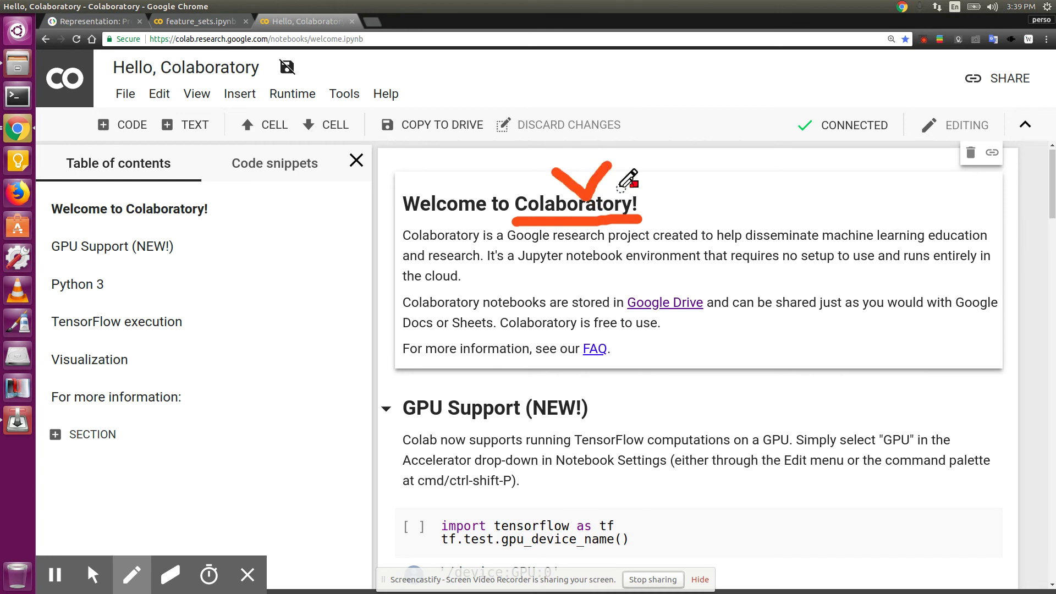
drag(620, 322, 716, 327)
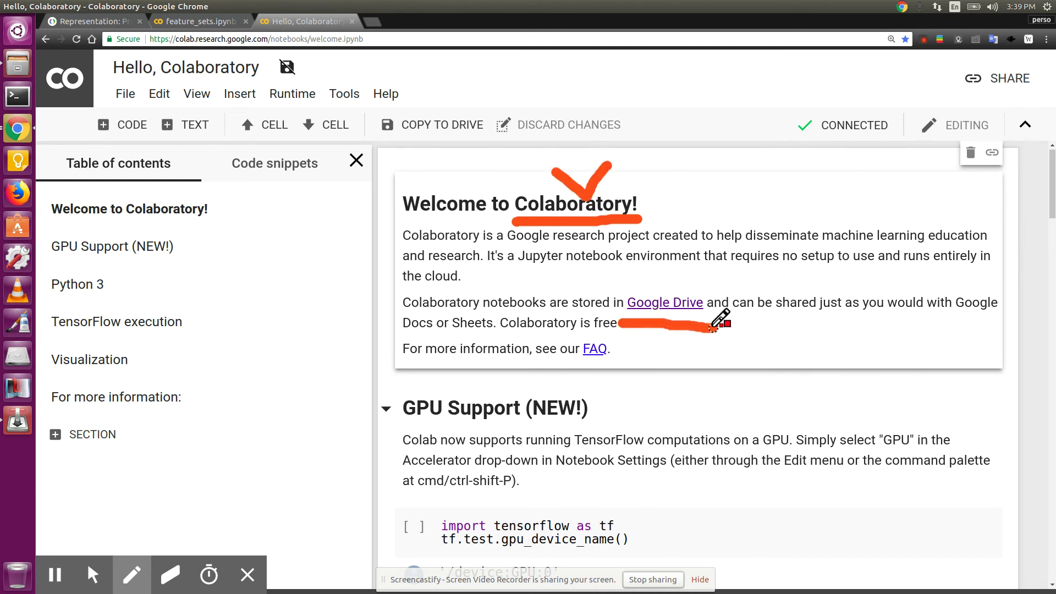